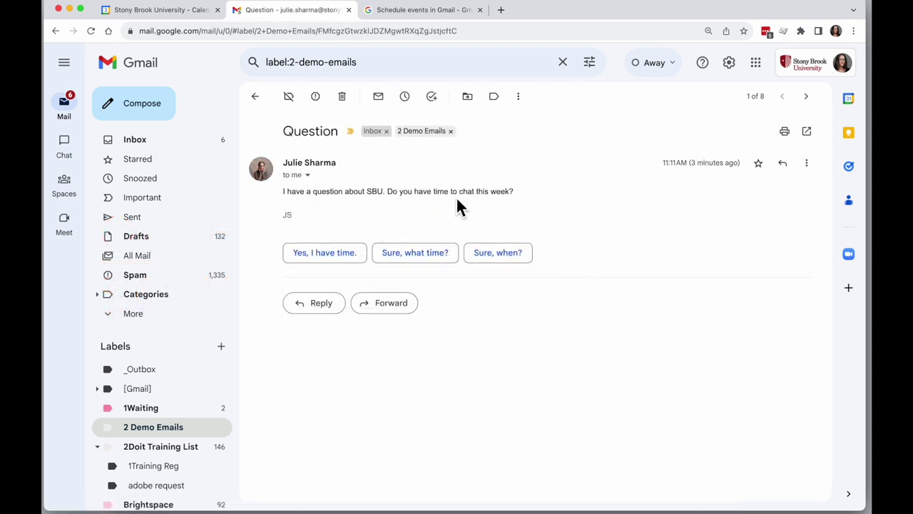
- Start a reply to the "Question" email and set up a meeting by offering times you're free
left_click(321, 304)
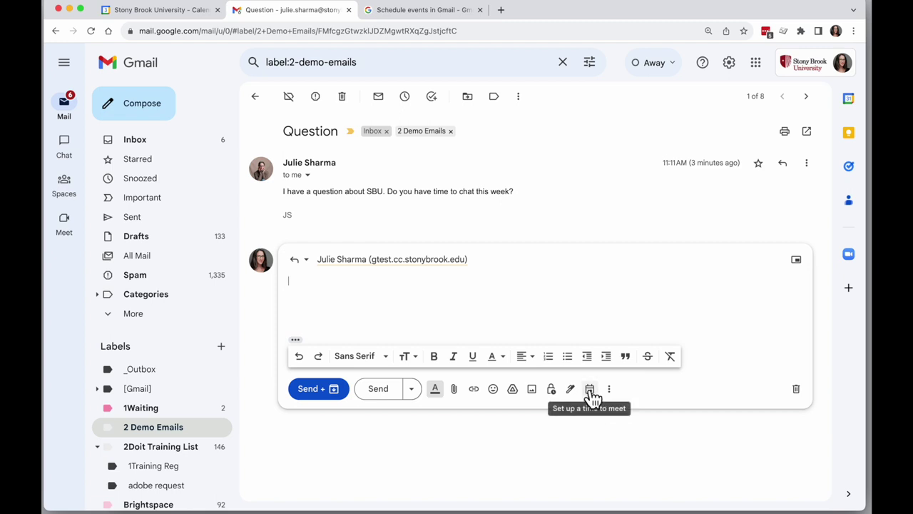
left_click(592, 394)
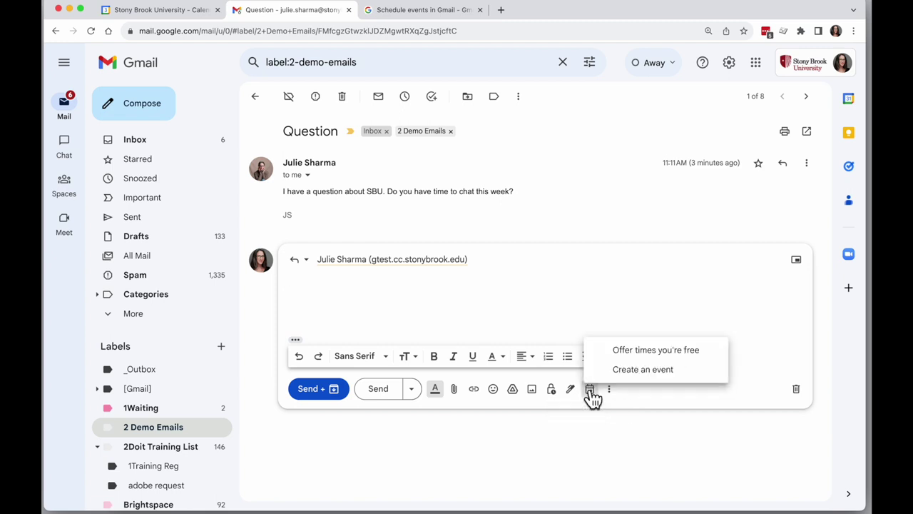
left_click(713, 355)
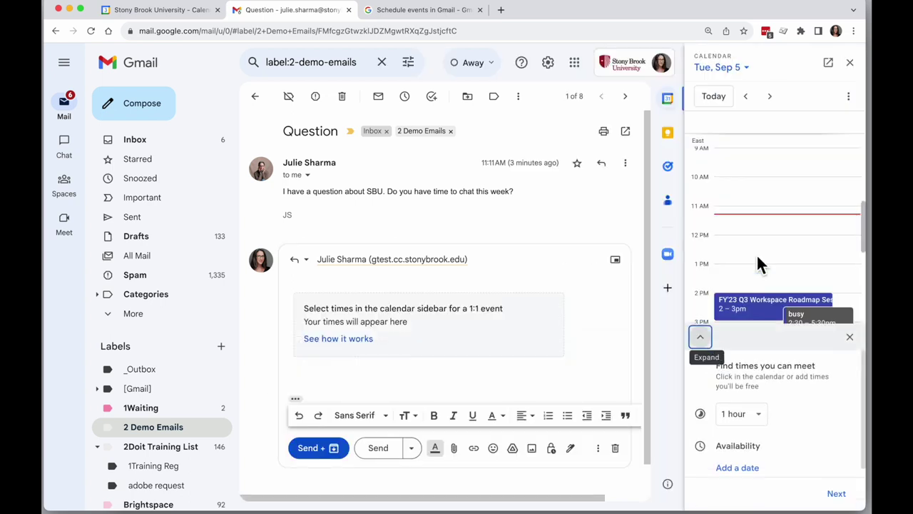
- Mark availability on Sep 5 from 11:15am to 12:15pm, Sep 6 from 12:00pm to 2:00pm and Sep 8 from 11:00am to 2:00pm
left_click(762, 218)
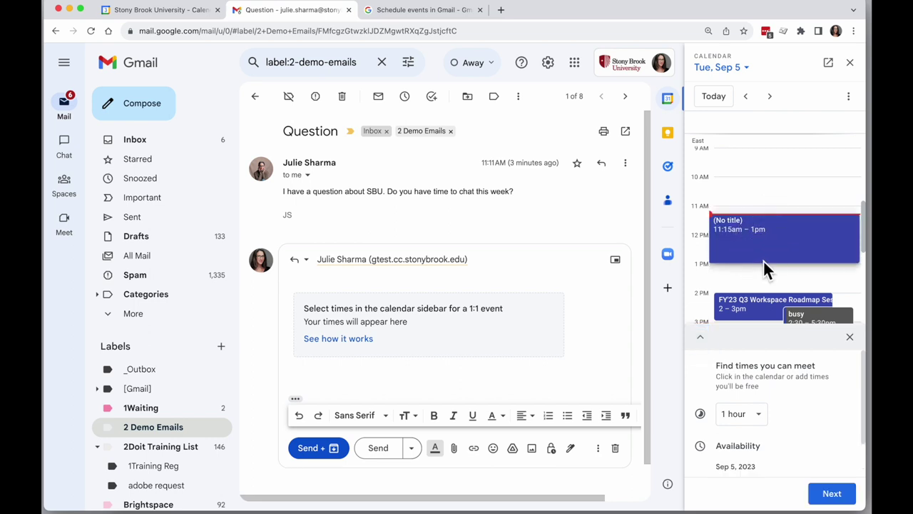
left_click(770, 96)
left_click_drag(756, 219, 758, 265)
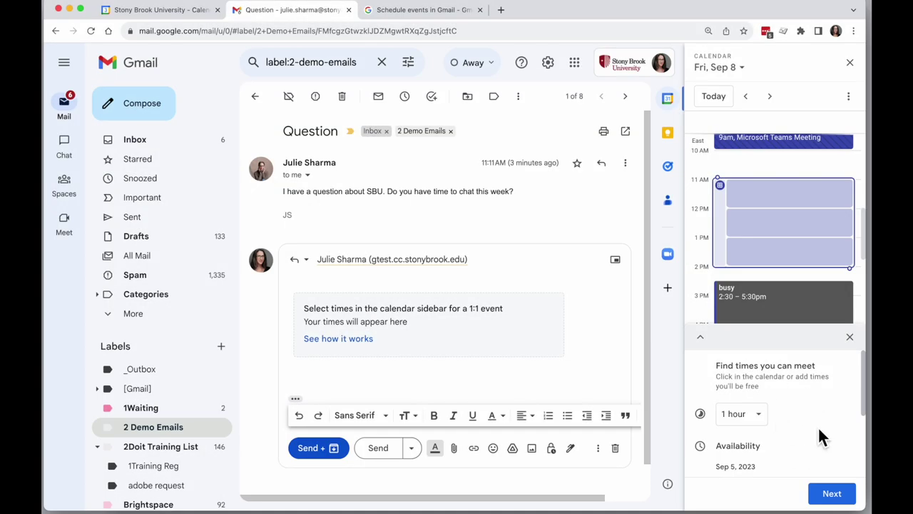
- Set the meeting duration to 30 minutes and continue to the event details
scroll(795, 414, "down", 2)
scroll(771, 410, "up", 2)
left_click(759, 421)
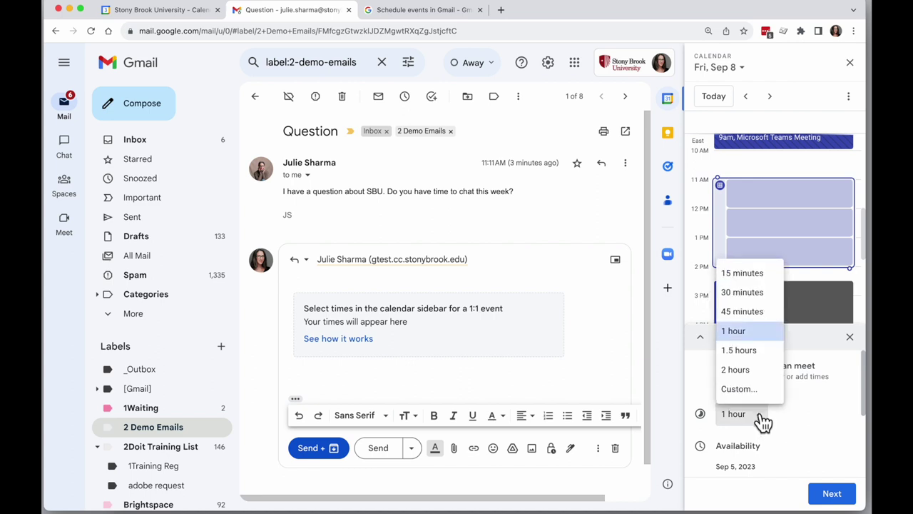
left_click(762, 292)
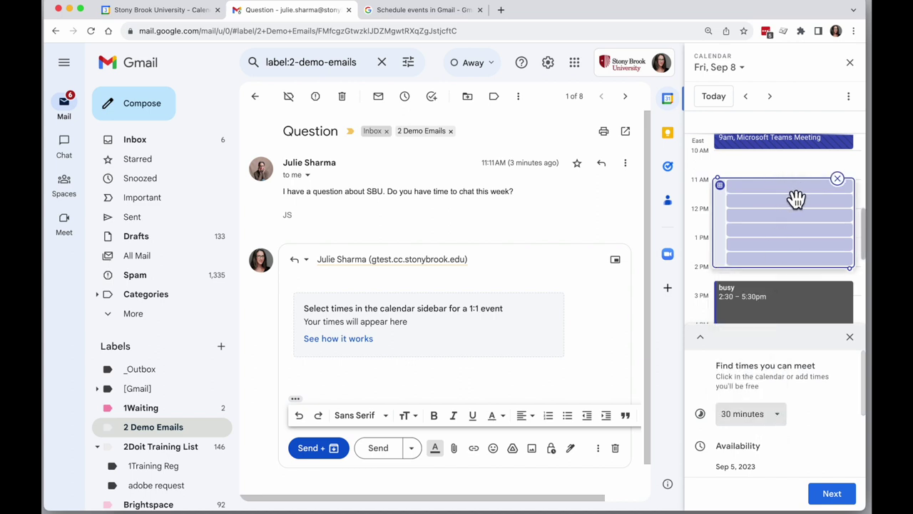
scroll(820, 412, "down", 3)
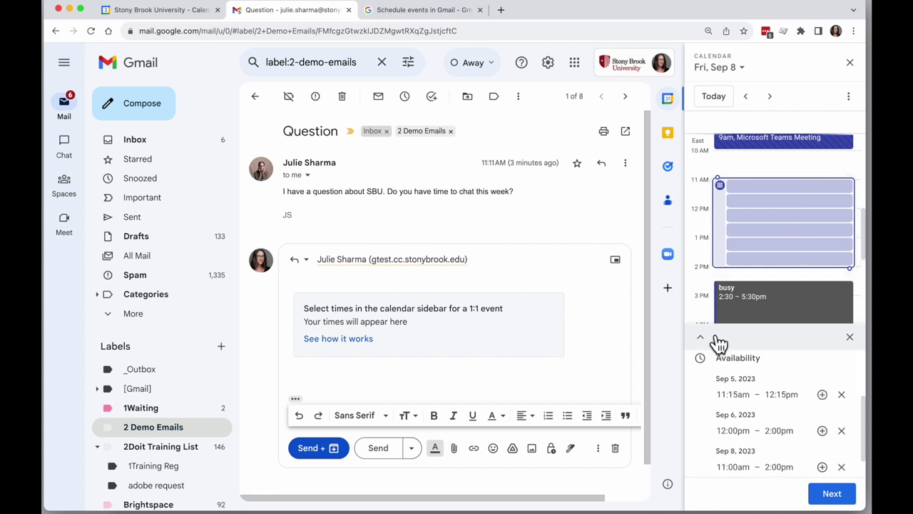
left_click(827, 497)
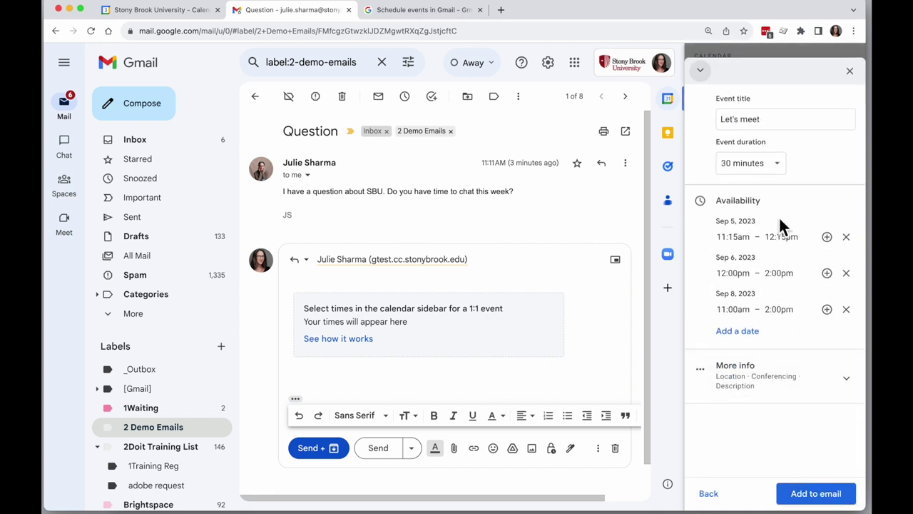
left_click(733, 238)
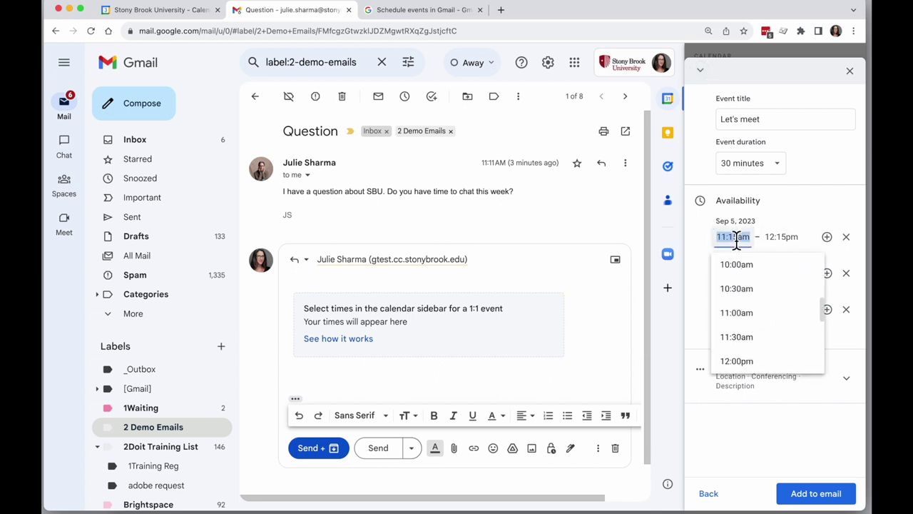
left_click(783, 243)
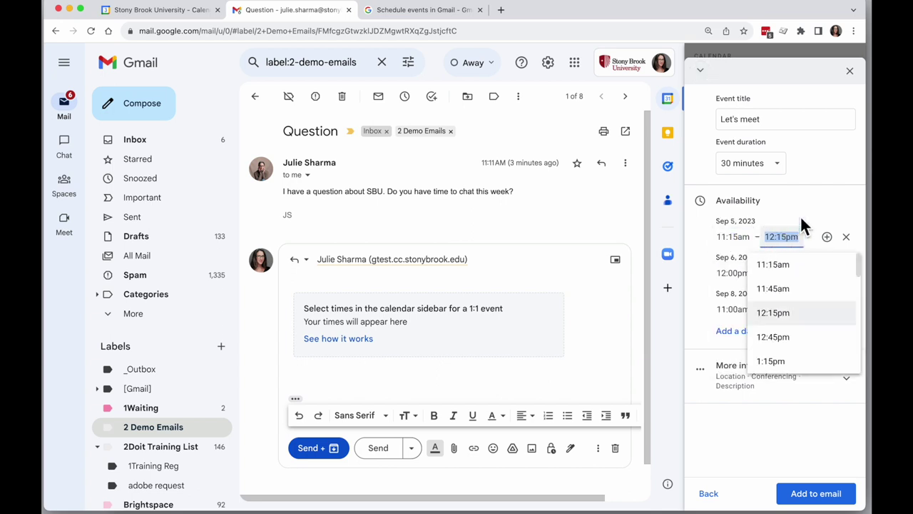
left_click(806, 221)
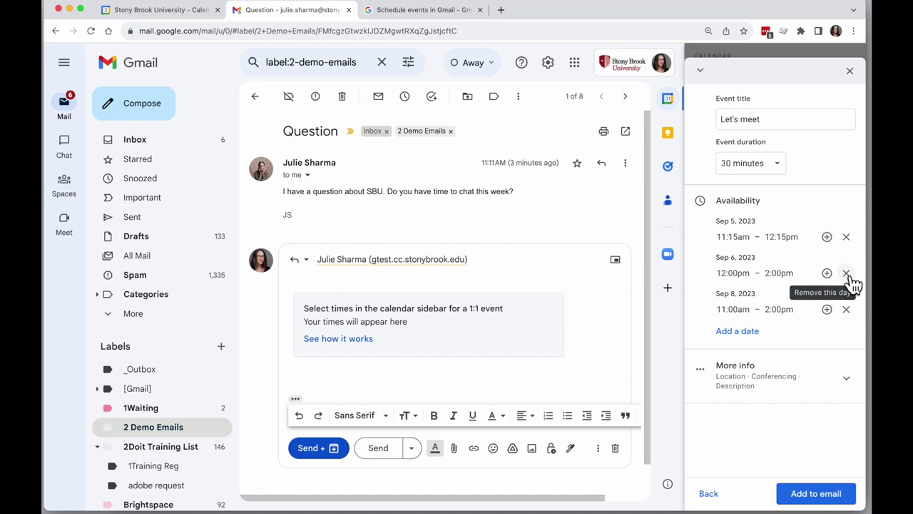
- Make the meeting a phone call and add the description "let's chat about your question"
left_click(759, 381)
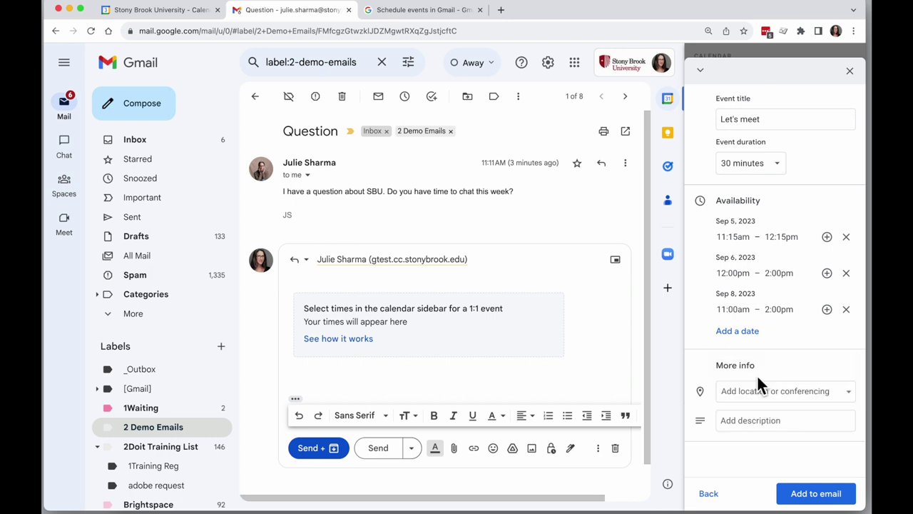
left_click(785, 400)
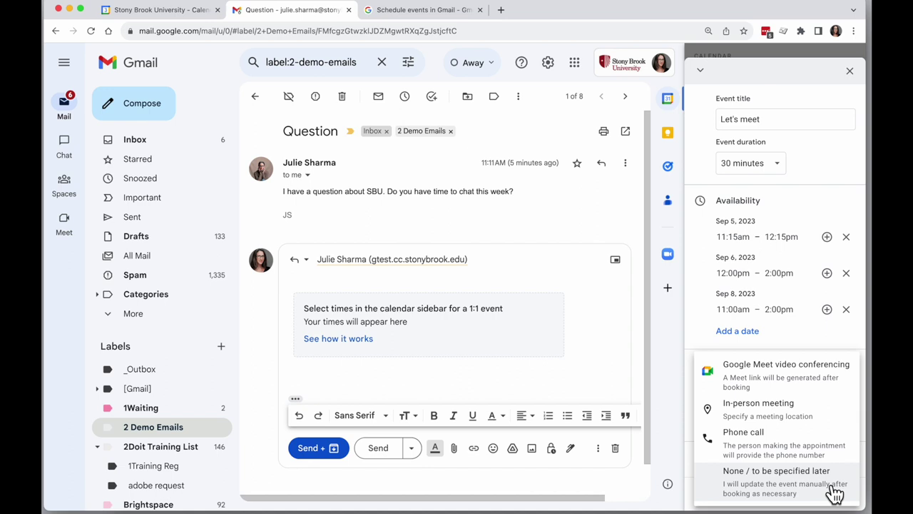
left_click(794, 452)
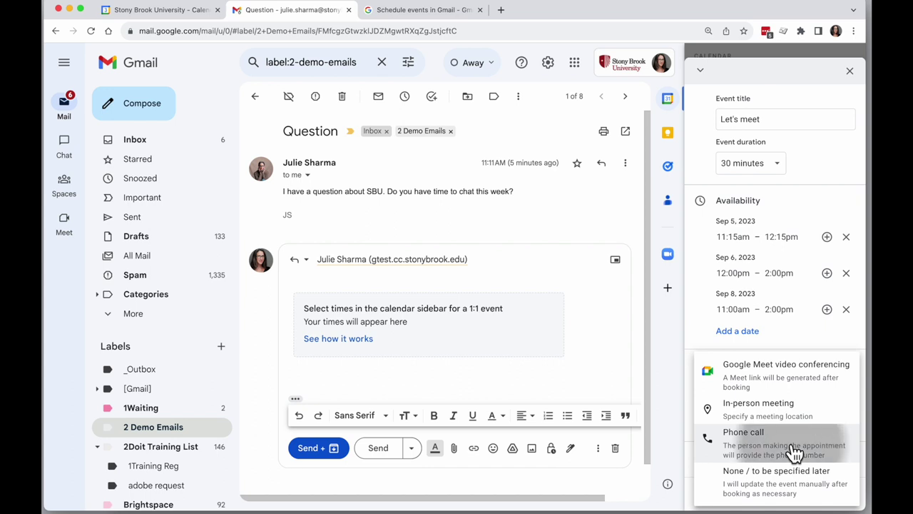
left_click(786, 447)
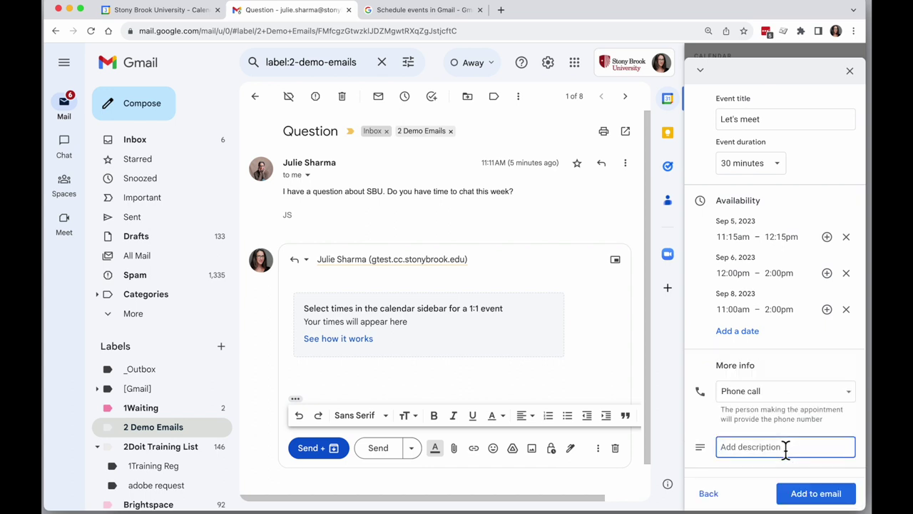
type("let's chat about your question")
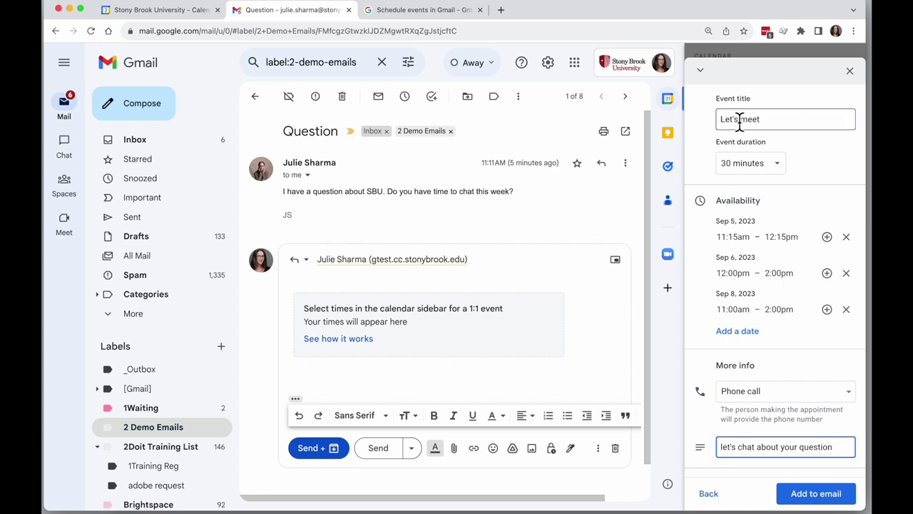
- Extend the event title to "Let's meet about your question"
triple_click(775, 125)
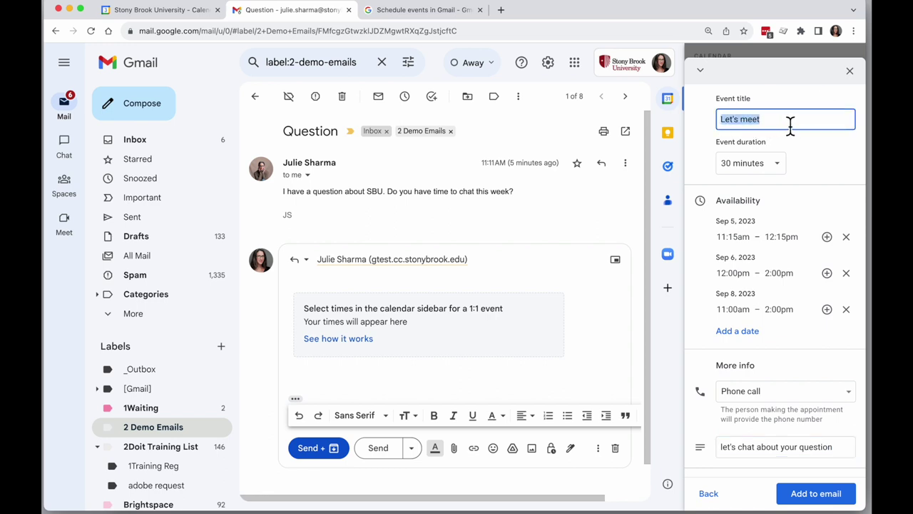
left_click(791, 126)
type("about your question")
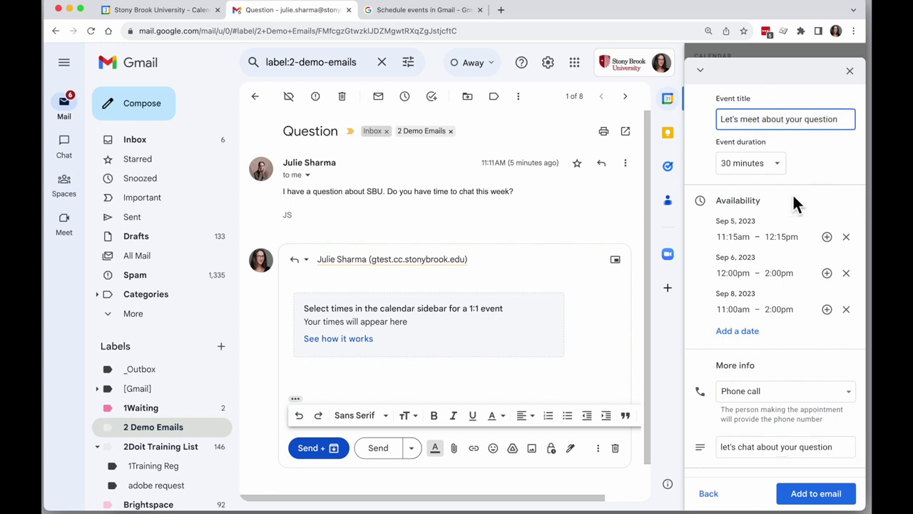
- Insert the proposed times into the reply, review them, and send and archive the email
left_click(817, 503)
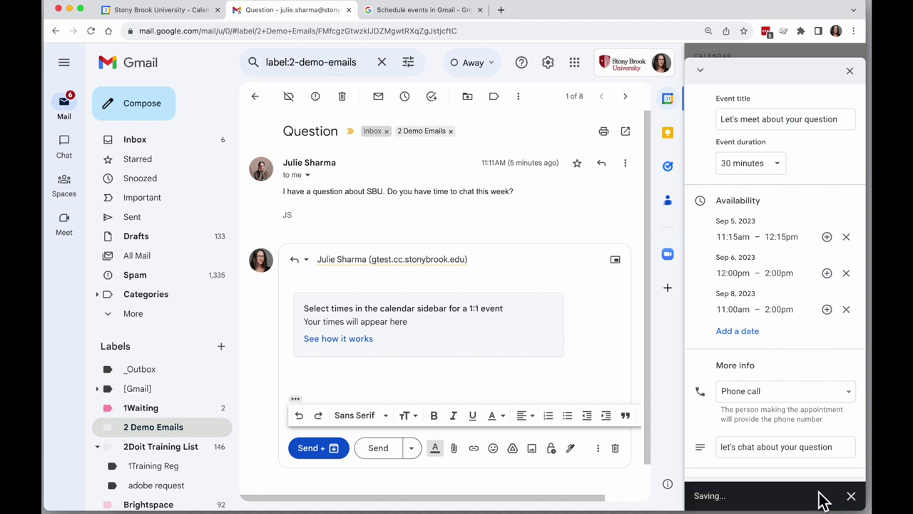
scroll(570, 369, "down", 3)
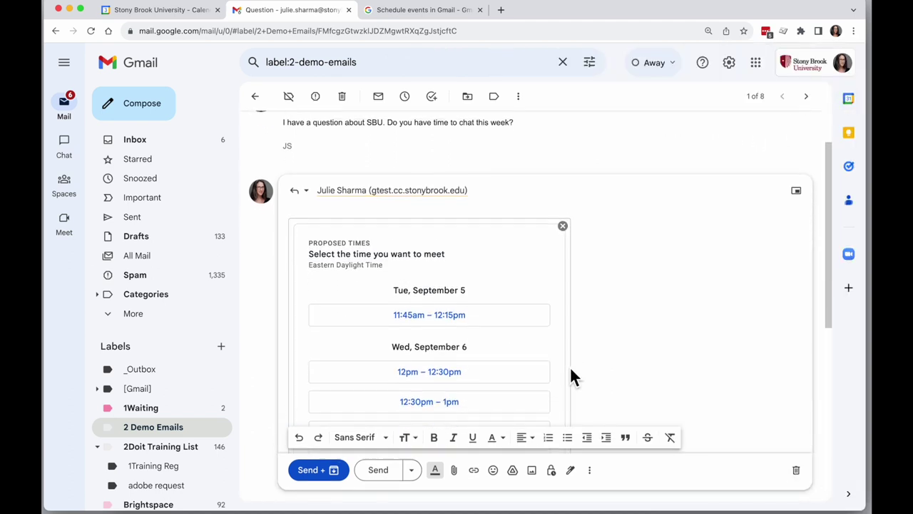
scroll(618, 351, "down", 3)
scroll(618, 350, "up", 3)
left_click(311, 471)
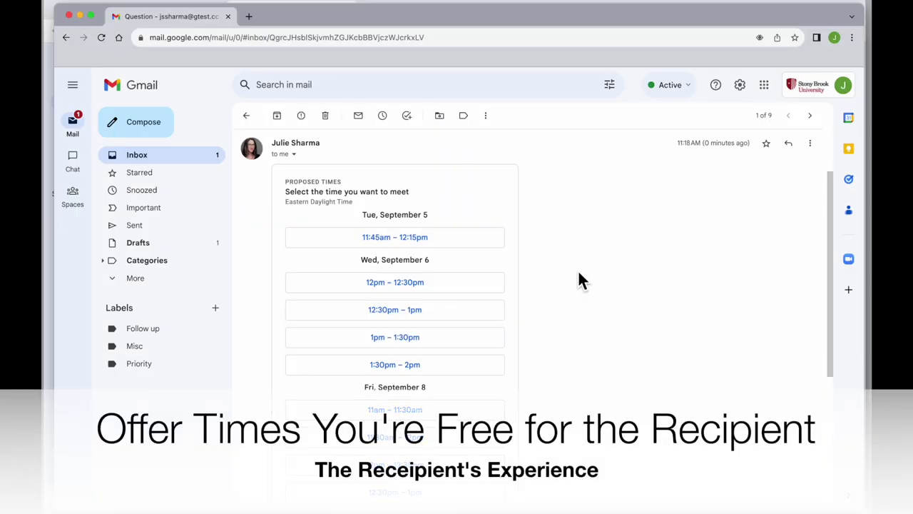
- In the recipient's mailbox, check the proposed times against the calendar and choose the Wednesday, September 6, 12pm – 12:30pm slot
scroll(531, 367, "down", 3)
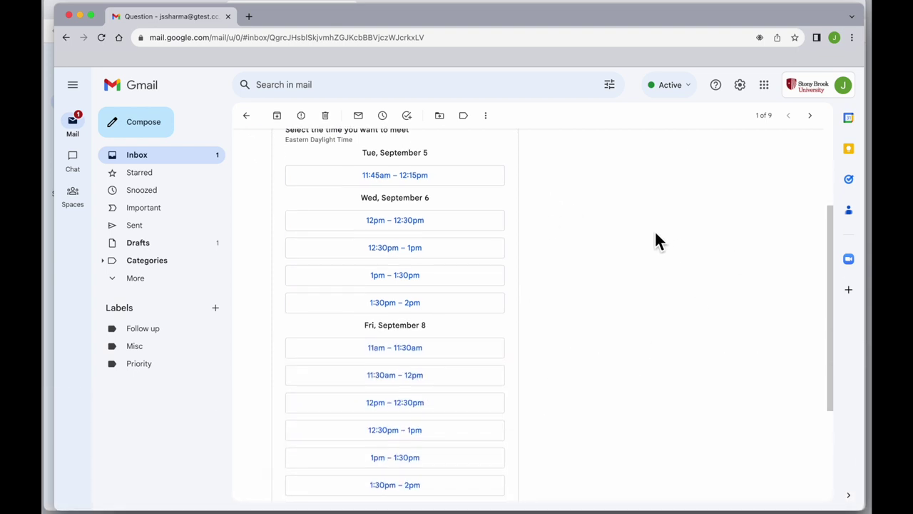
left_click(848, 117)
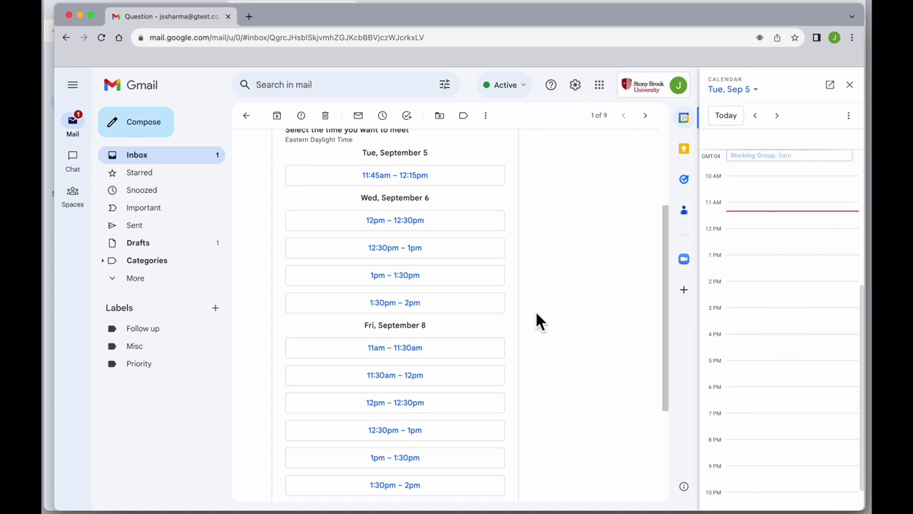
left_click(397, 222)
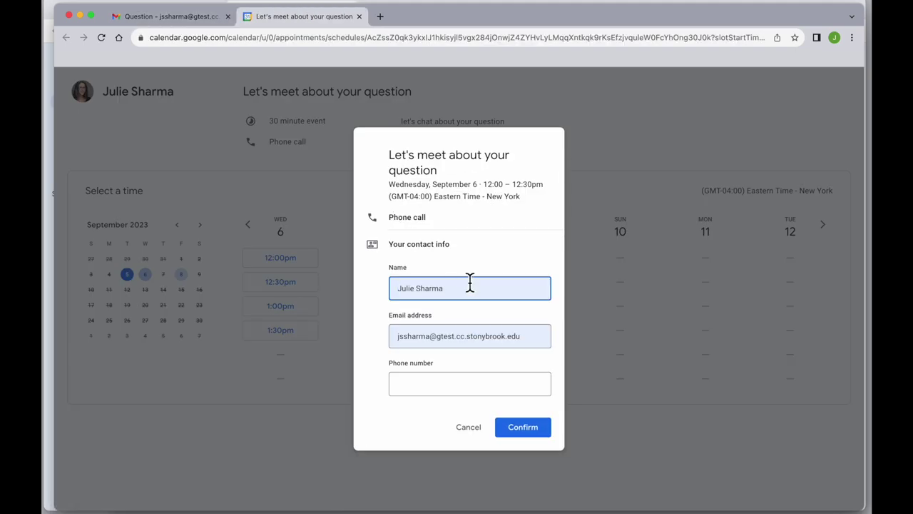
- Enter the recipient's phone number in the contact info and confirm the booking
left_click(473, 383)
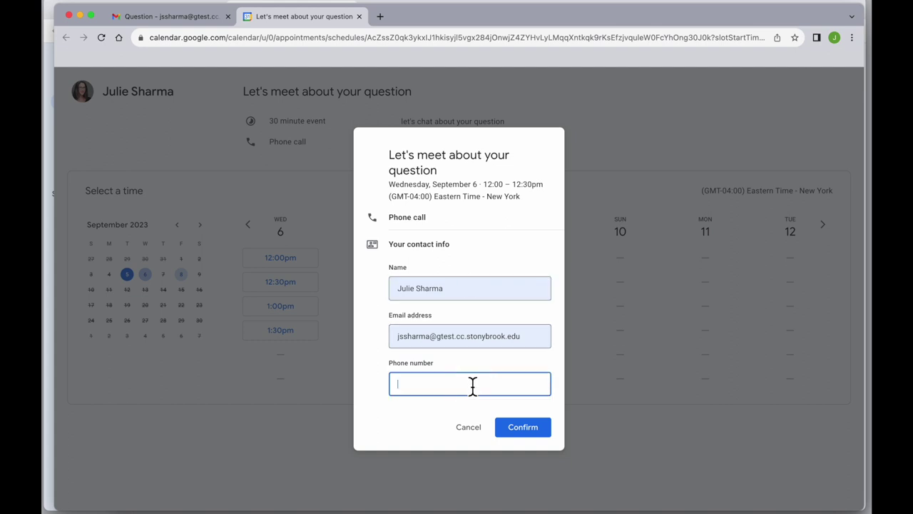
type("123-456-7890")
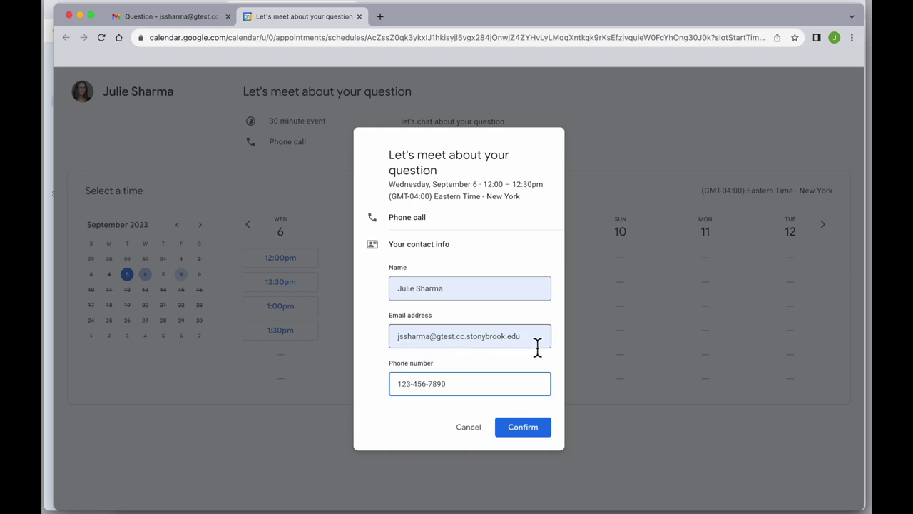
left_click_drag(536, 347, 394, 337)
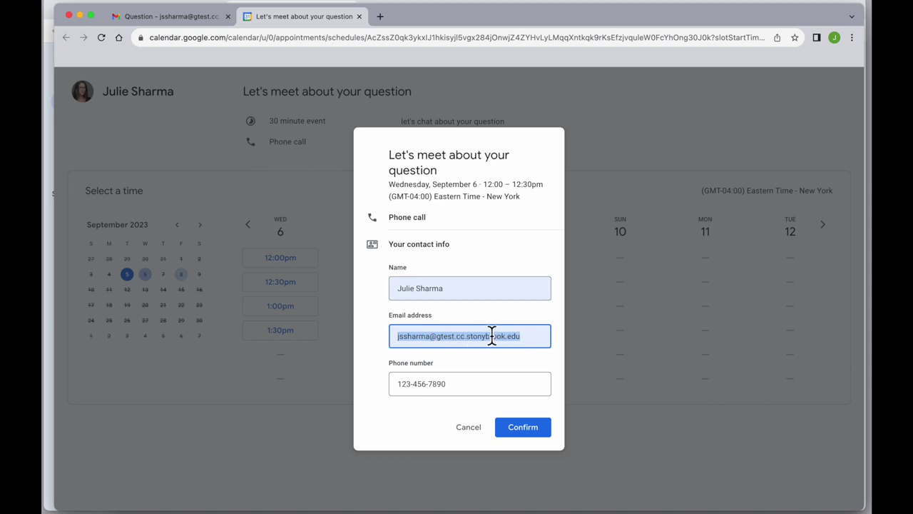
left_click(526, 431)
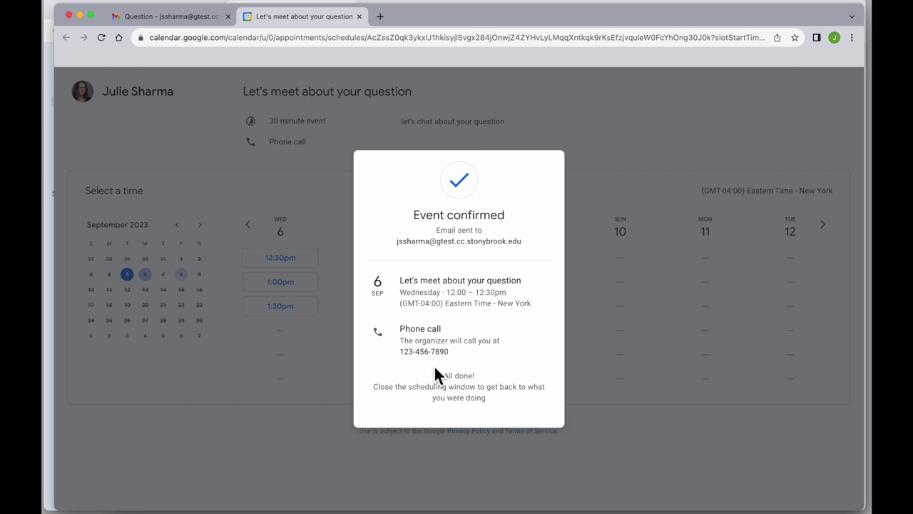
- Return to the recipient's inbox, open the "Event confirmed: Let's meet about your question" email and show the calendar beside it
left_click(188, 17)
scroll(241, 196, "up", 5)
left_click(246, 114)
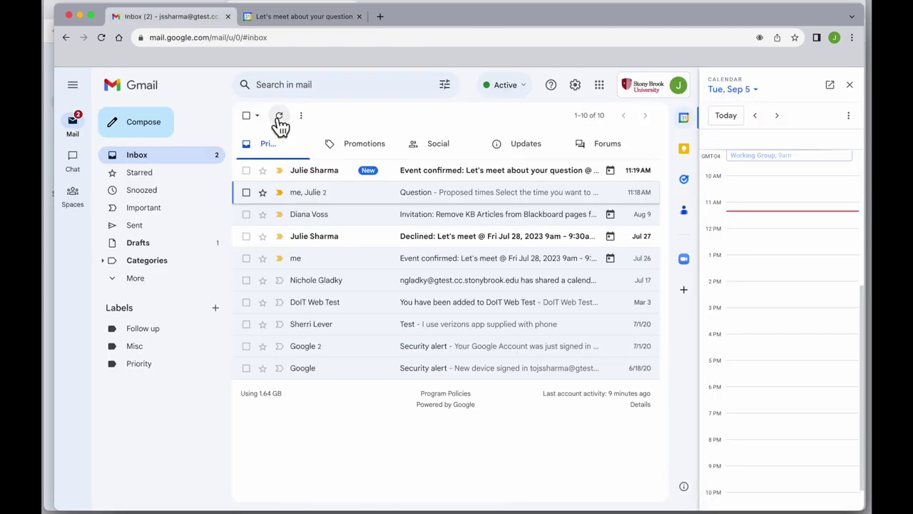
left_click(324, 171)
scroll(506, 414, "down", 1)
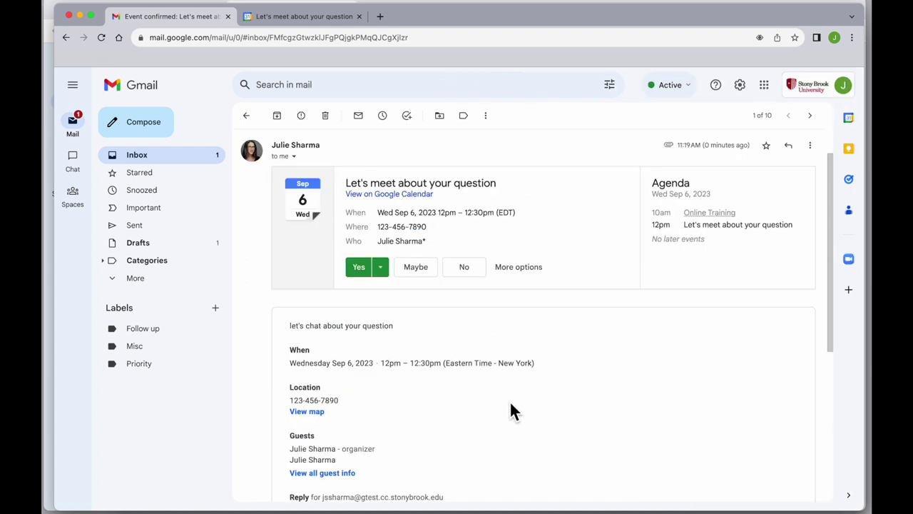
left_click(848, 117)
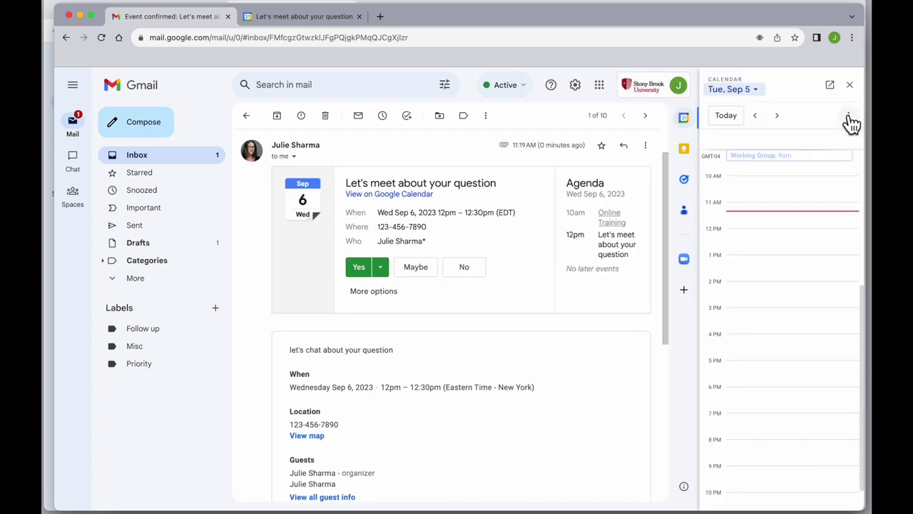
left_click(790, 277)
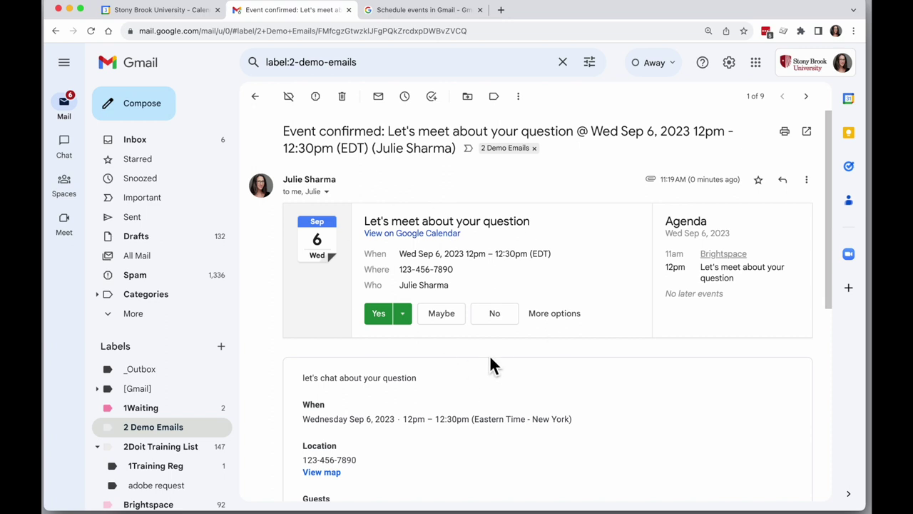
- In the organizer's mailbox, show the calendar beside the confirmation email and open the "Let's meet about your question" event on Wednesday, September 6
left_click(848, 99)
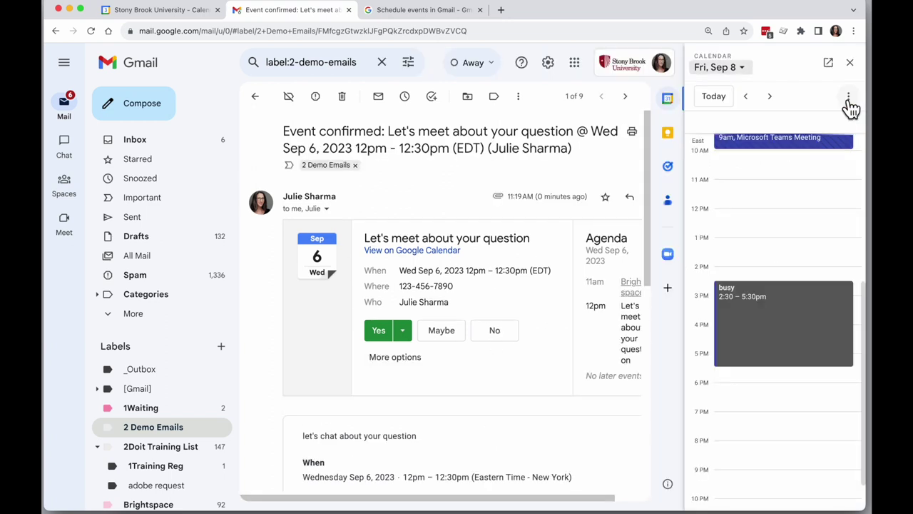
left_click(713, 96)
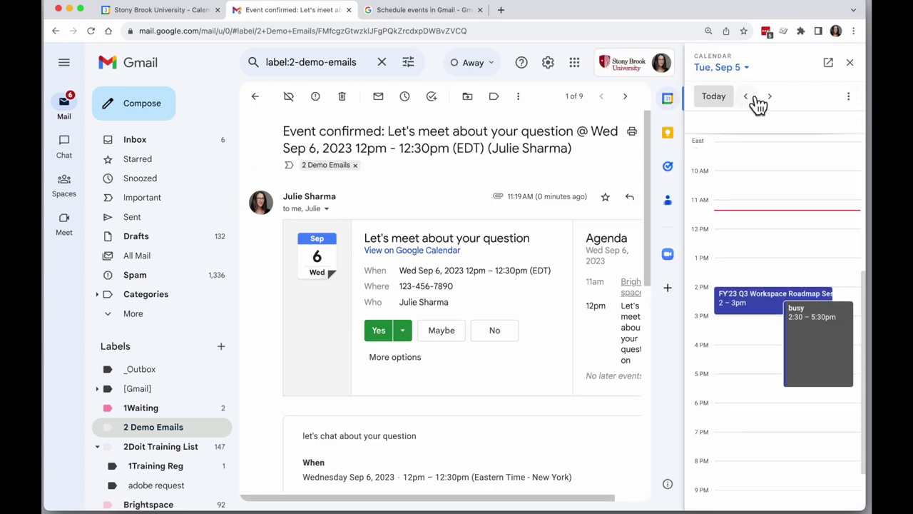
left_click(768, 97)
left_click(774, 242)
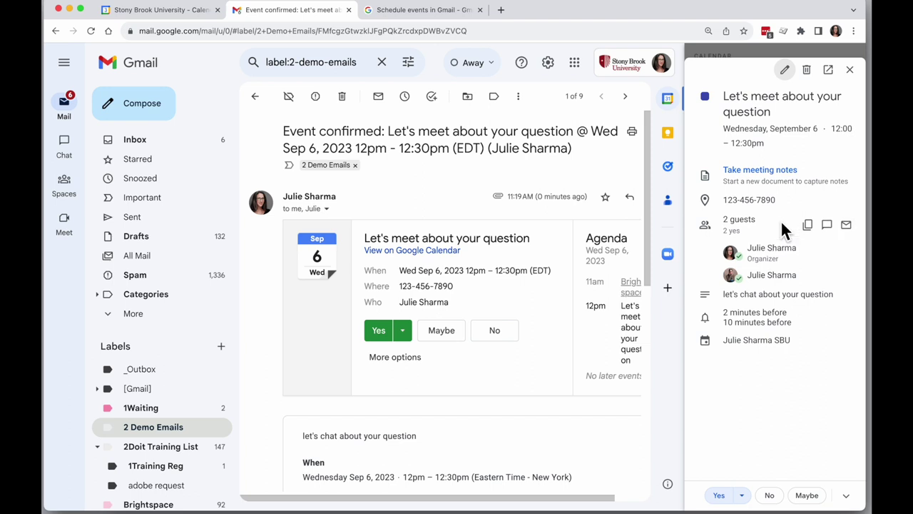
- Edit the "Let's meet about your question" event to add video conferencing and save the change
left_click(785, 70)
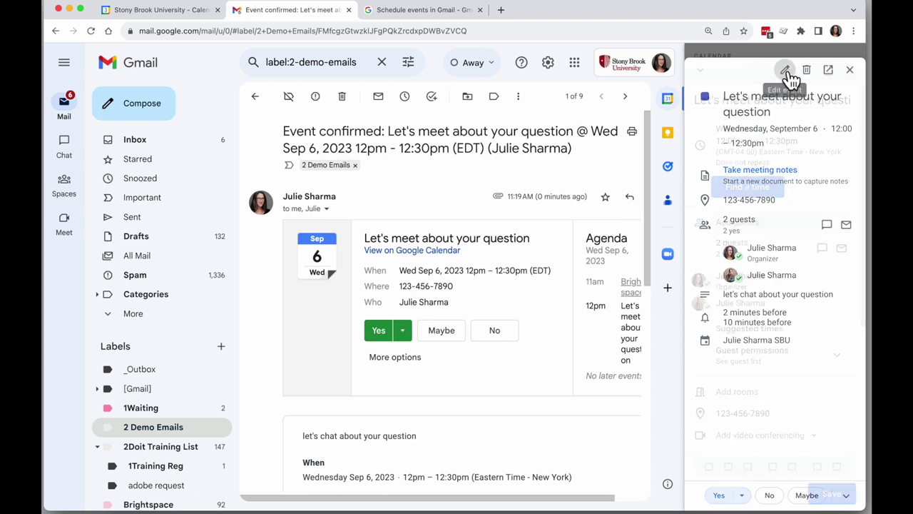
scroll(801, 366, "down", 1)
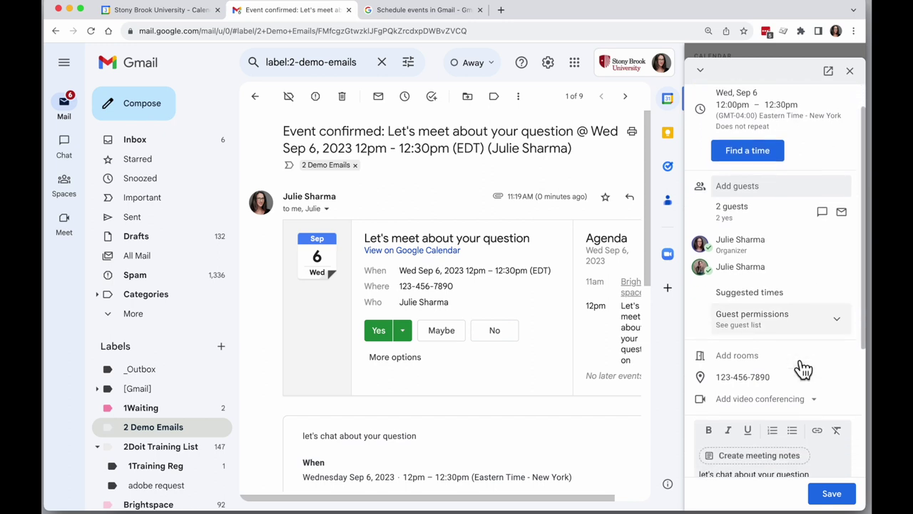
scroll(824, 389, "down", 1)
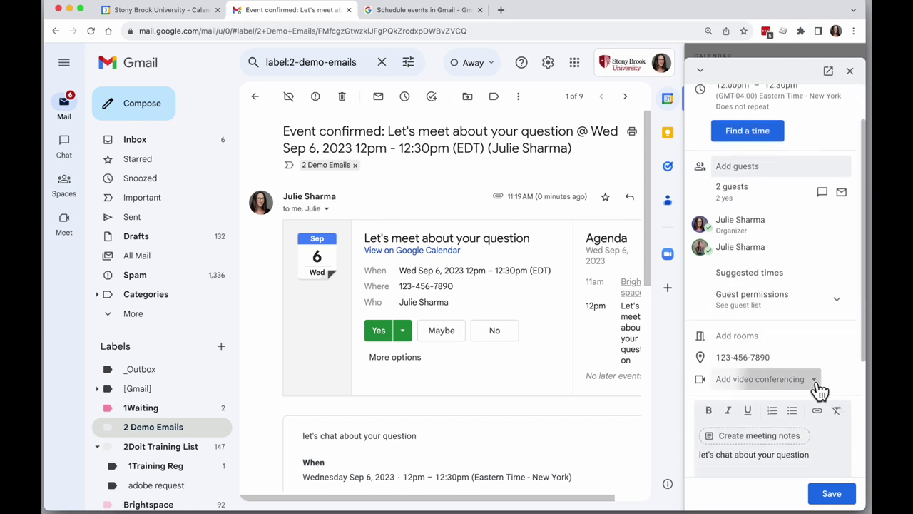
left_click(813, 382)
left_click(779, 461)
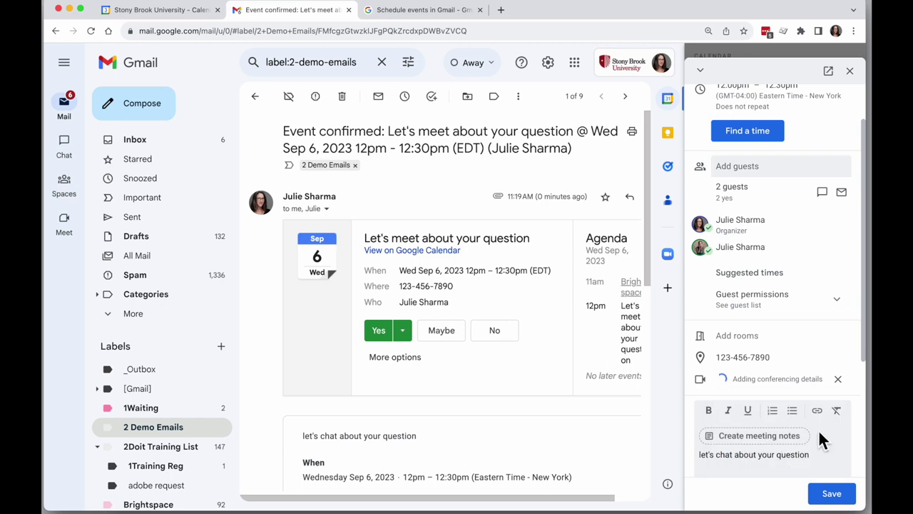
left_click(830, 499)
left_click(839, 376)
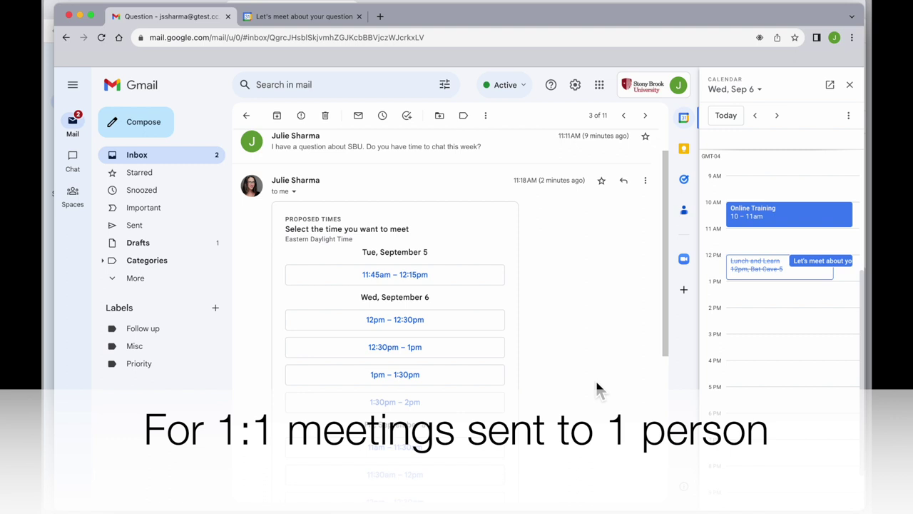
- In the recipient's mailbox, try another proposed time from the email, check its booking page, and return to the message
scroll(542, 285, "down", 1)
scroll(539, 298, "down", 1)
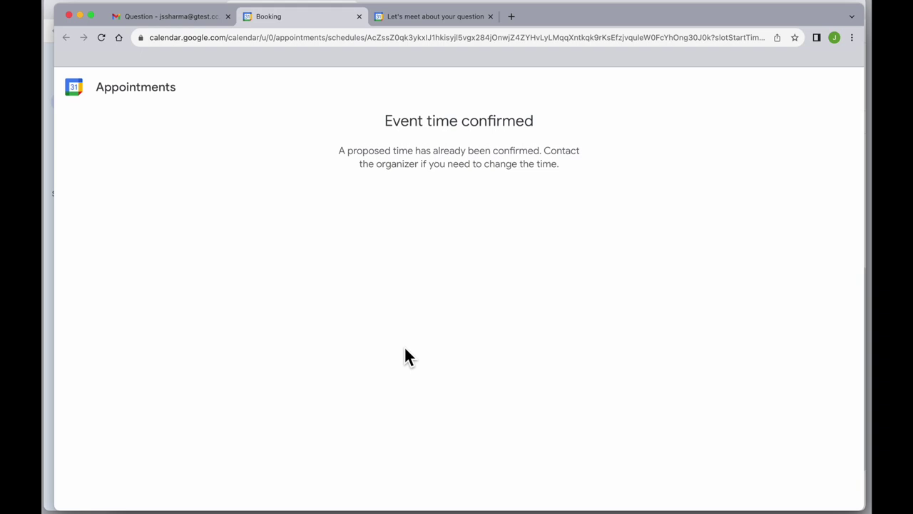
left_click(169, 17)
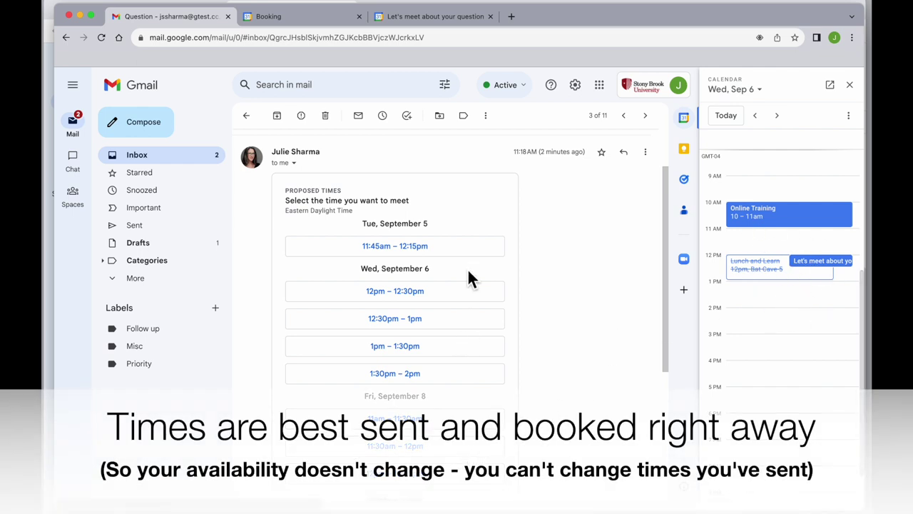
- Review the proposed times in the email and compare the time zone given there with the one on the booking confirmation page
scroll(468, 278, "down", 3)
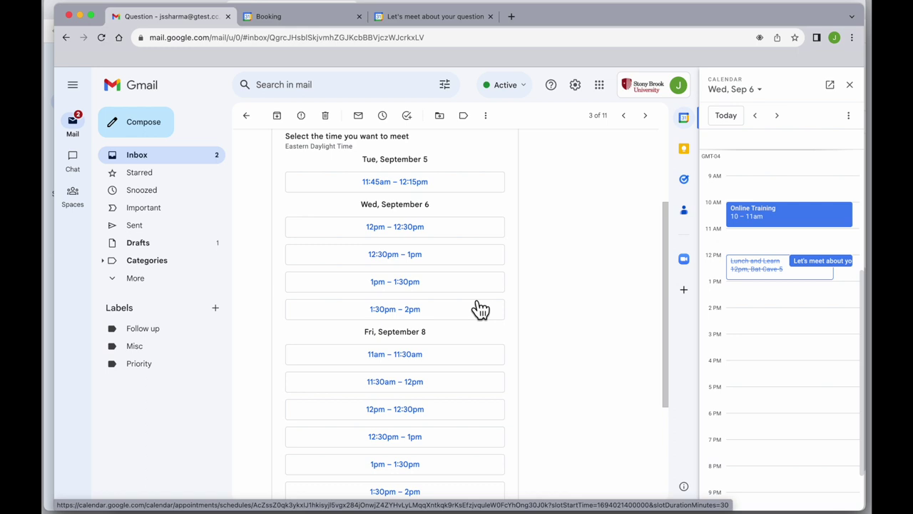
scroll(480, 309, "up", 1)
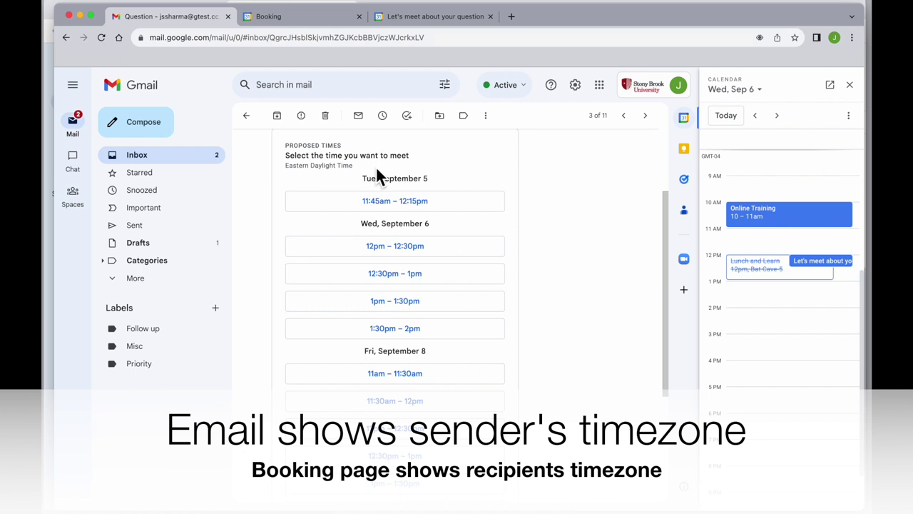
left_click_drag(357, 165, 281, 166)
left_click(450, 21)
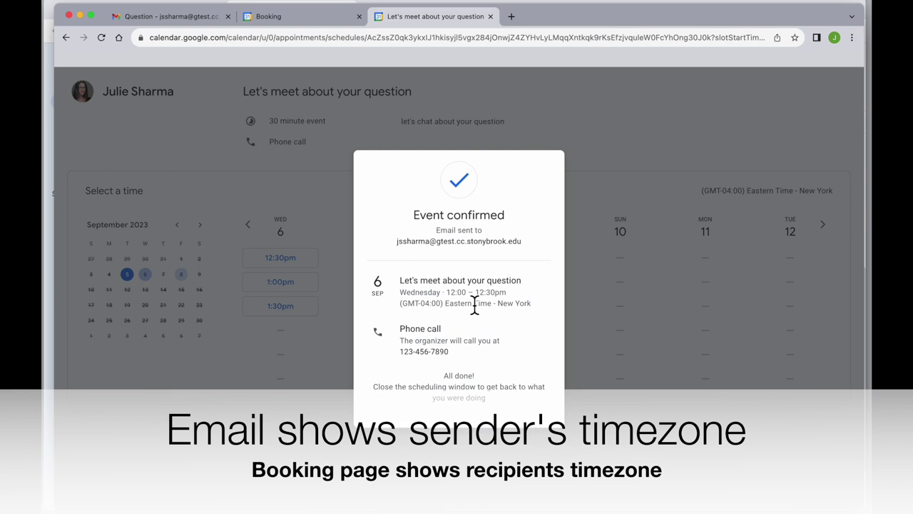
left_click(186, 18)
scroll(540, 249, "up", 1)
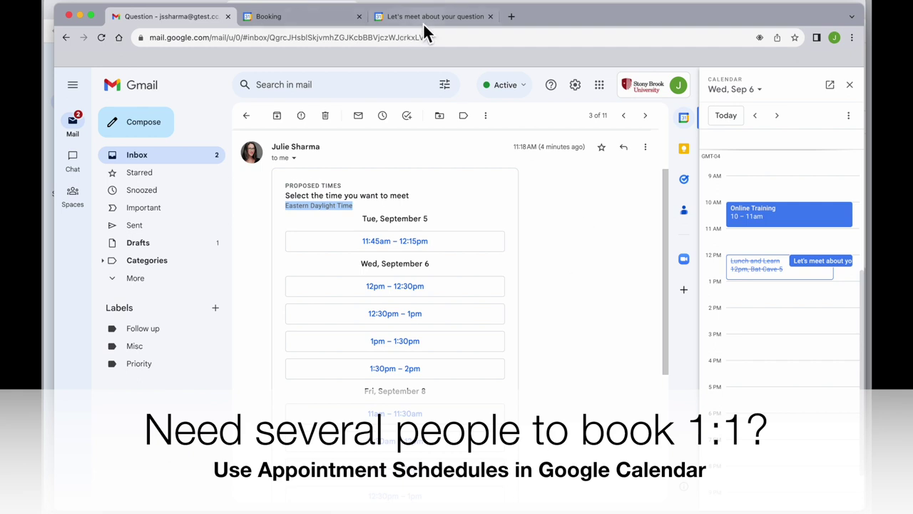
- Switch to Google Calendar and show the options for creating an item, where Appointment schedule is offered
left_click(596, 86)
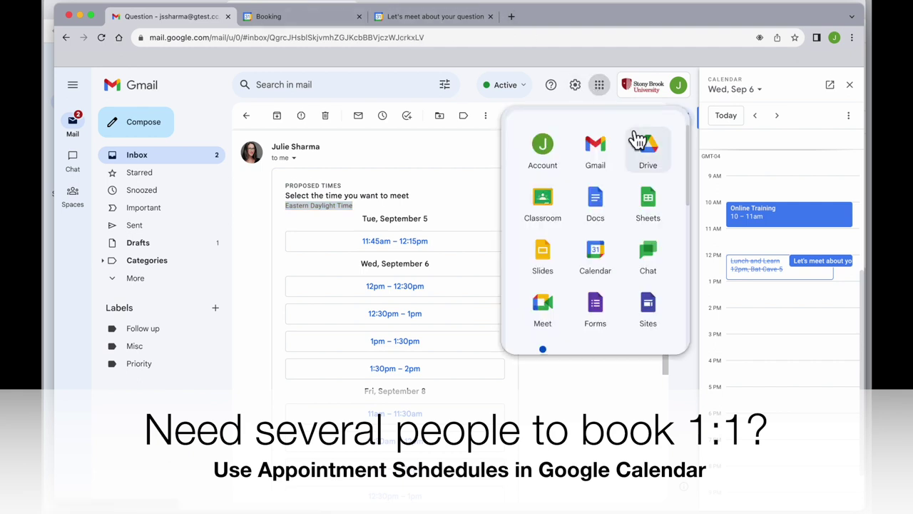
left_click(581, 247)
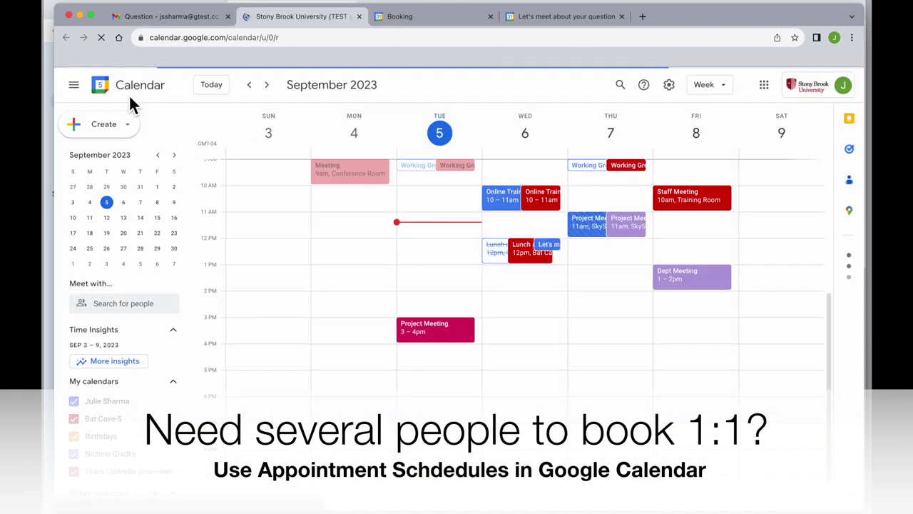
left_click(124, 129)
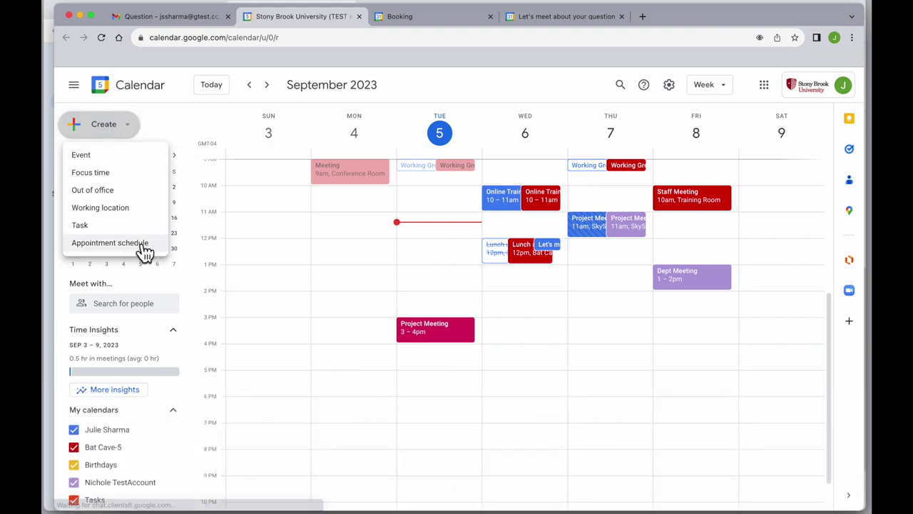